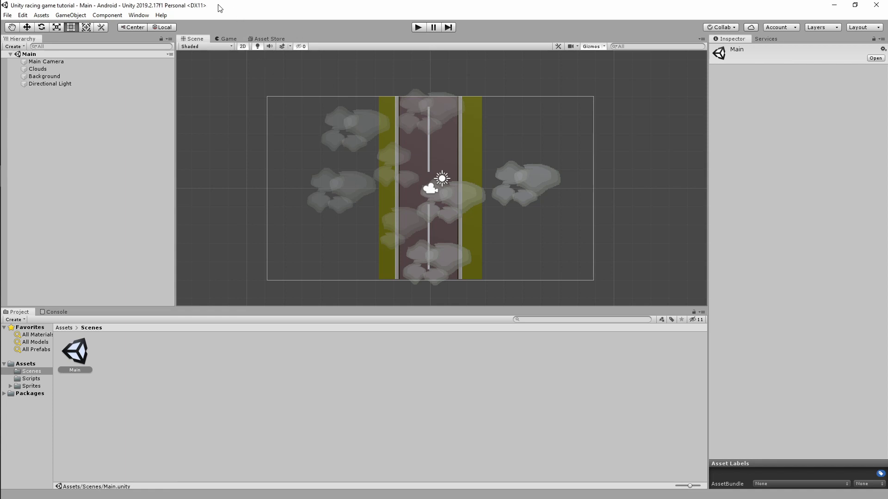
# - Open Build Settings from the File menu, with Android as the target platform
pyautogui.click(8, 15)
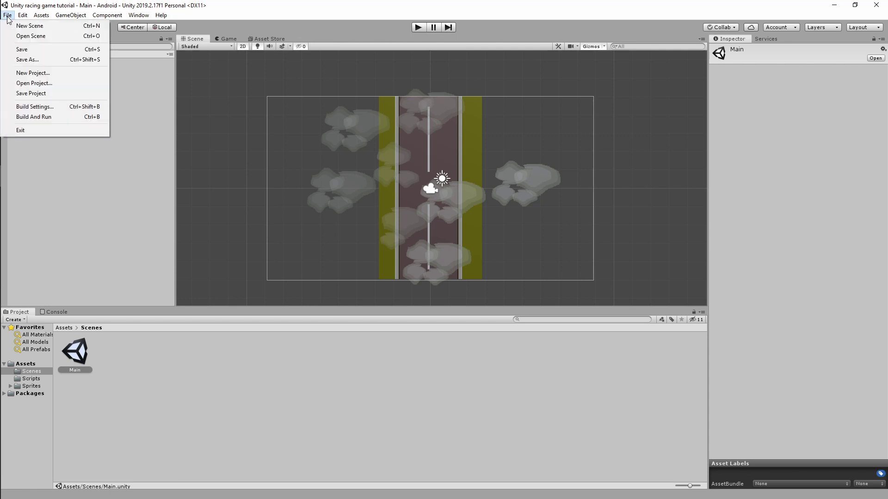
pyautogui.click(36, 107)
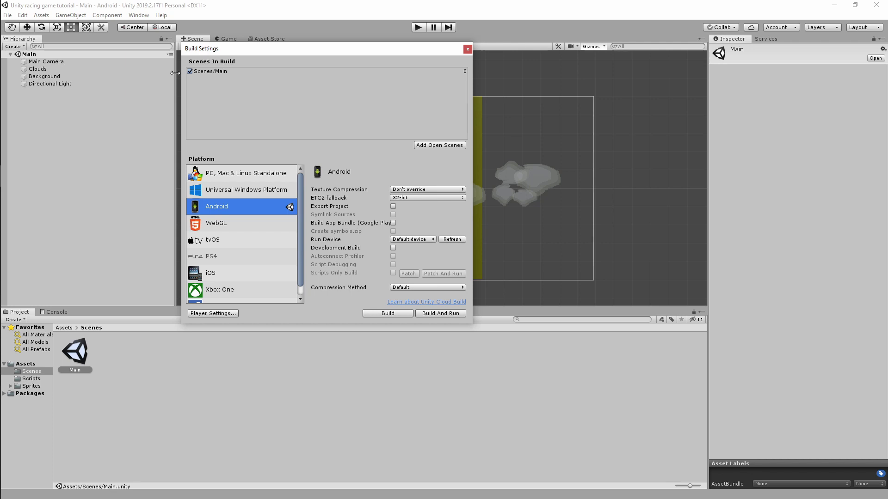
# - Set the Editor's Unity Remote Device to Any Android Device, then close Project Settings
pyautogui.click(217, 314)
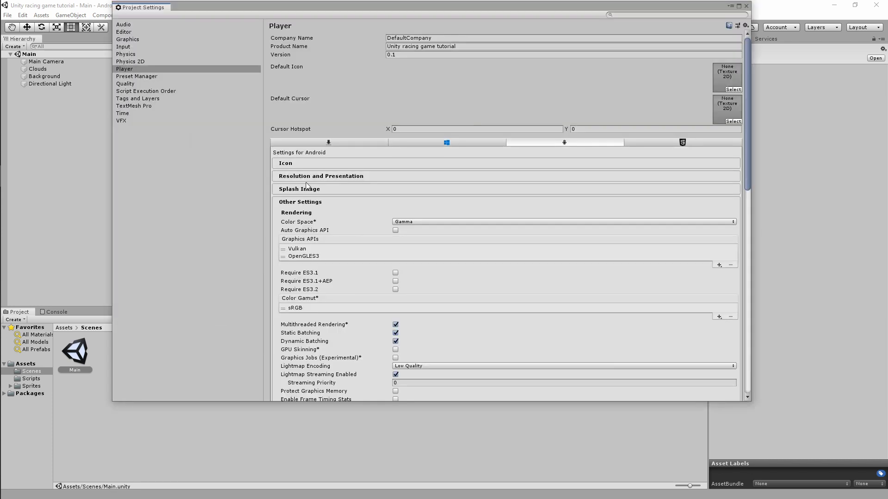
pyautogui.click(127, 32)
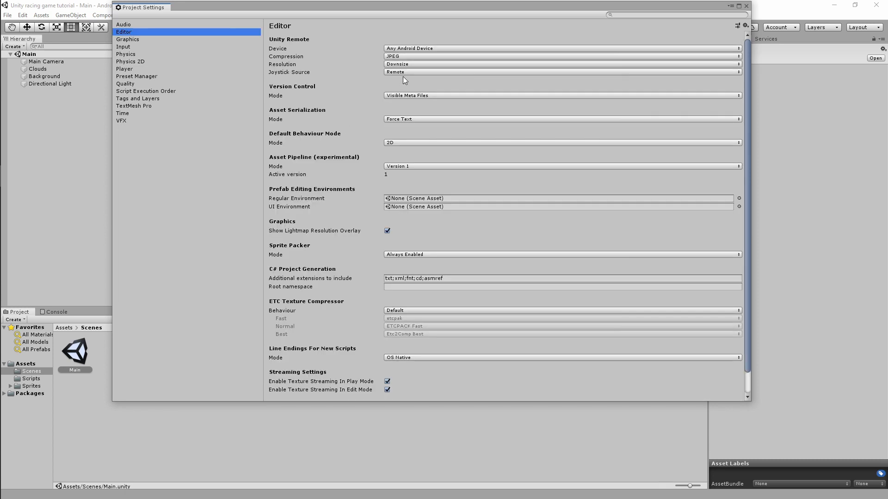
pyautogui.click(398, 49)
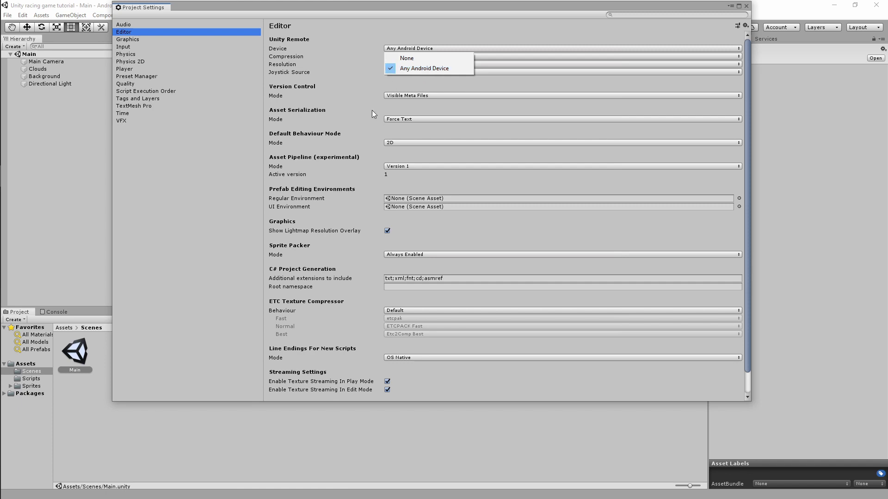
pyautogui.click(448, 22)
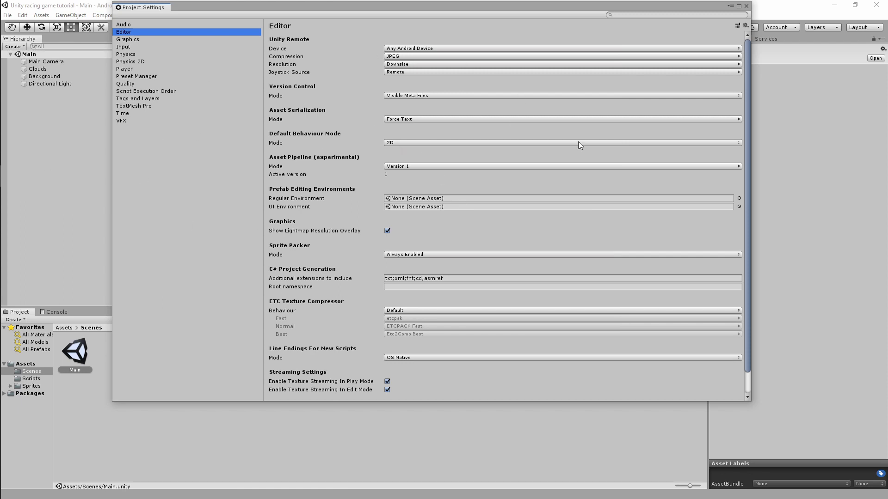
pyautogui.click(746, 6)
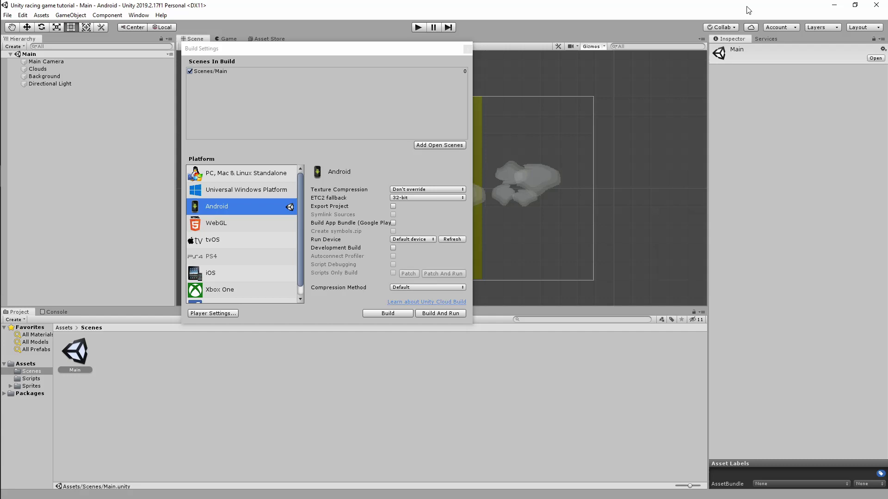
# - Close Build Settings and use Unity's bundled JDK, Android SDK, NDK and Gradle in Preferences
pyautogui.click(468, 49)
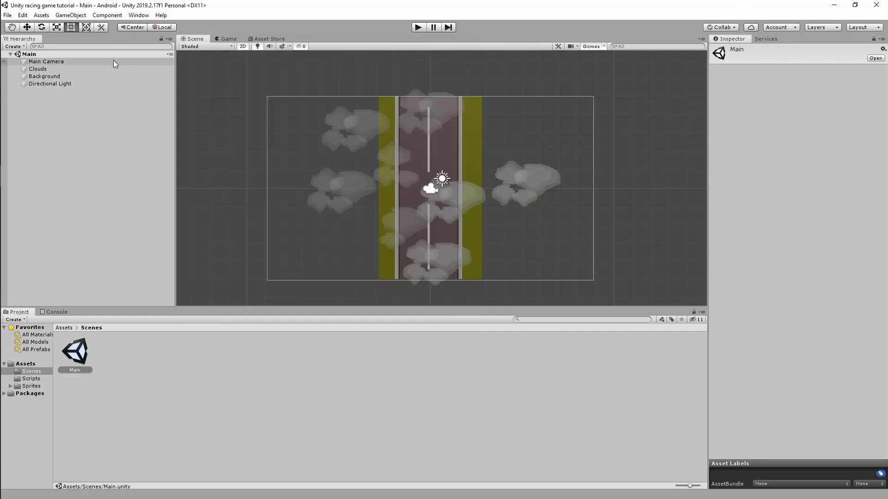
pyautogui.click(22, 16)
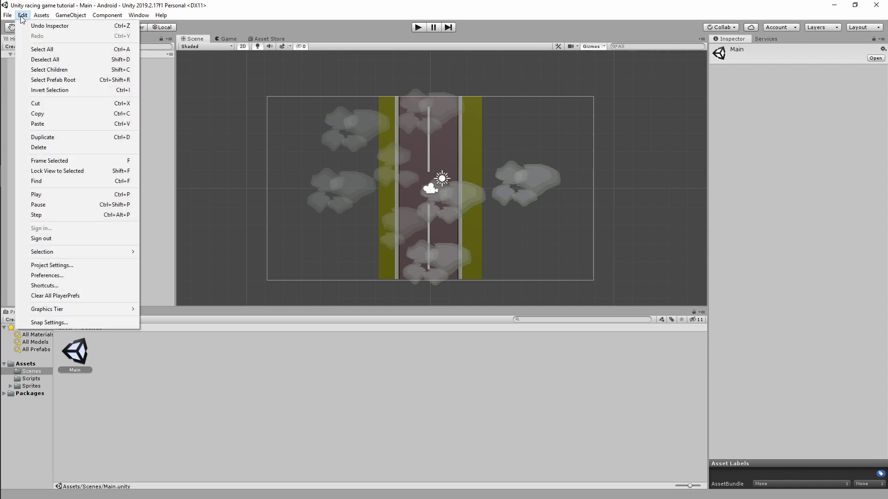
pyautogui.click(72, 275)
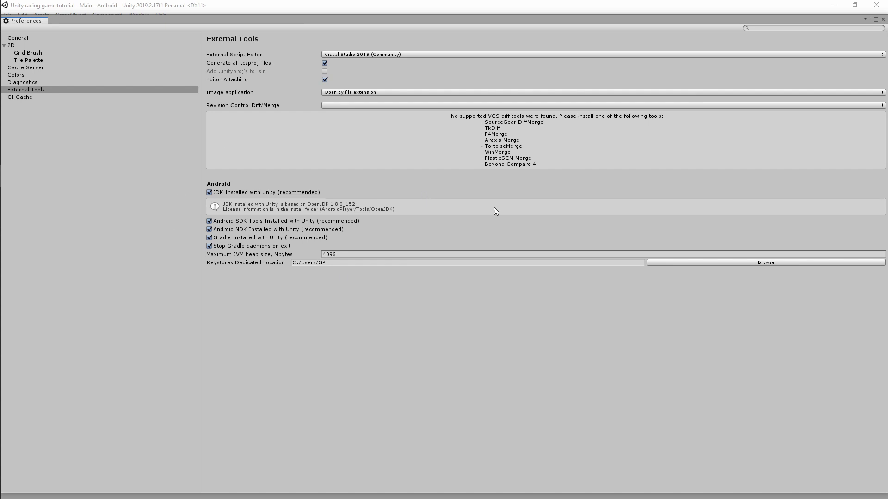
pyautogui.click(883, 20)
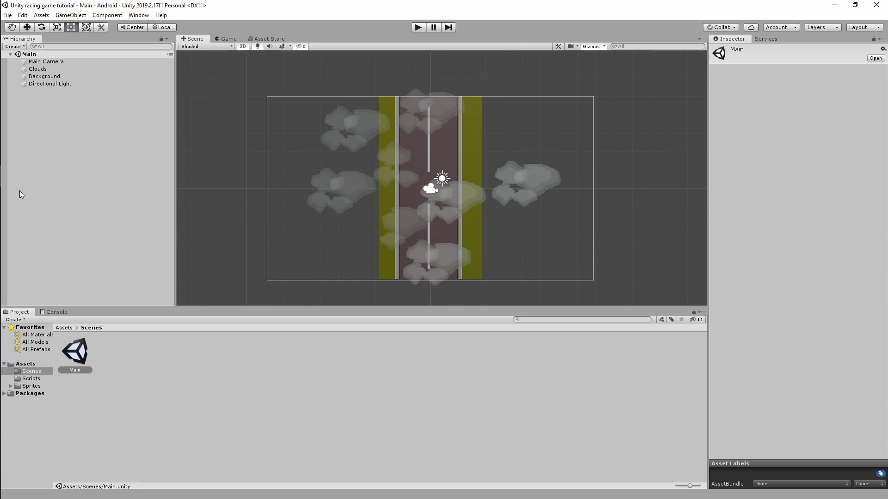
# - Launch Unity Hub from a Windows Start search for 'unity'
pyautogui.moveTo(3, 189)
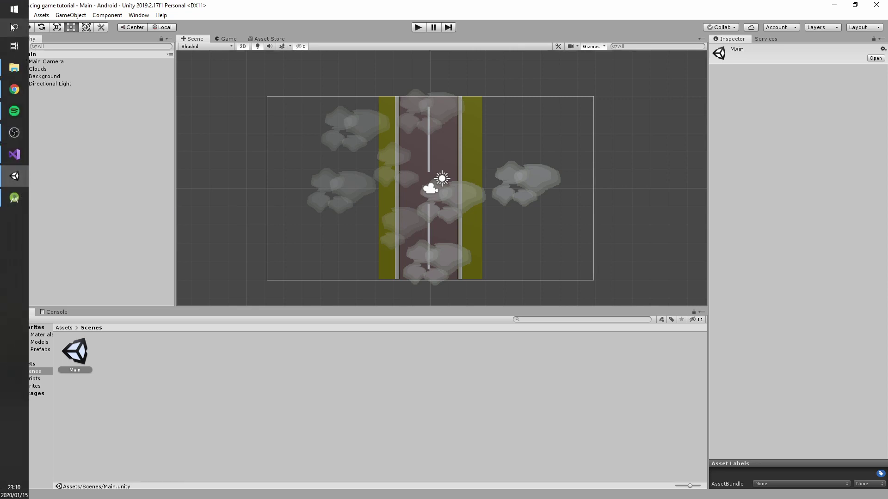
pyautogui.click(13, 10)
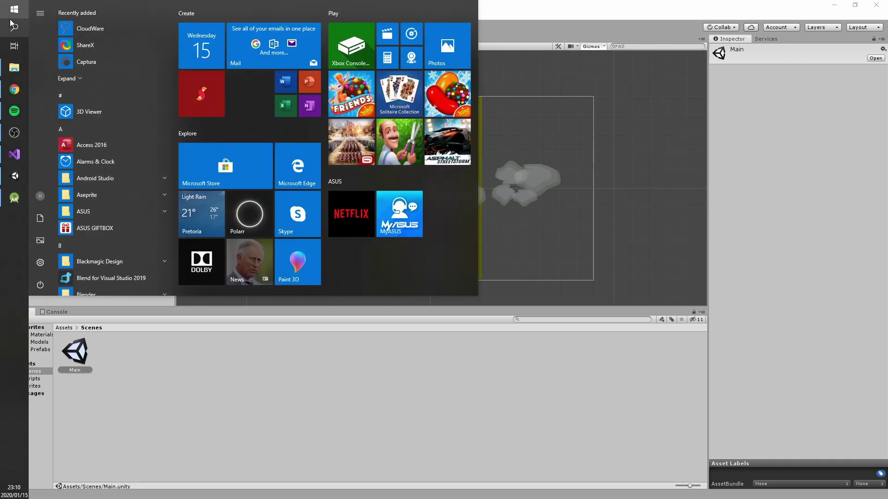
pyautogui.write('unity')
pyautogui.press('Escape')
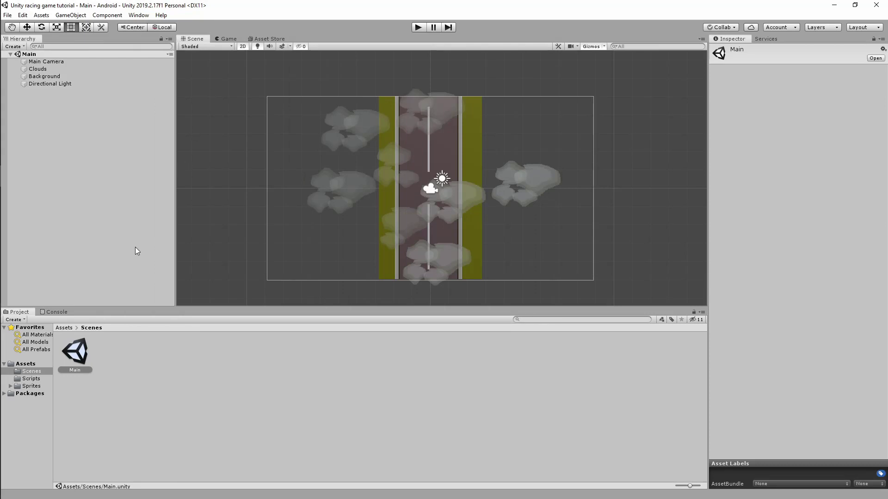
pyautogui.click(14, 221)
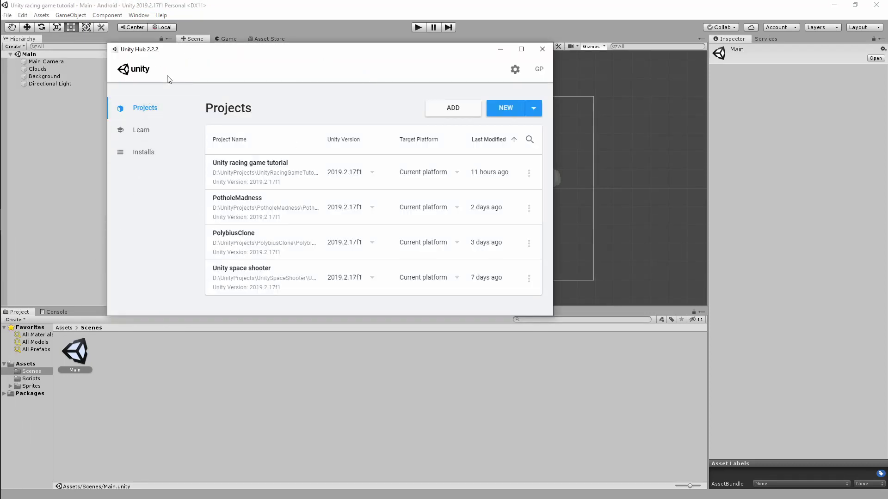
# - Confirm 2019.2.17f1 has Android Build Support, SDK & NDK Tools and OpenJDK installed
pyautogui.click(144, 153)
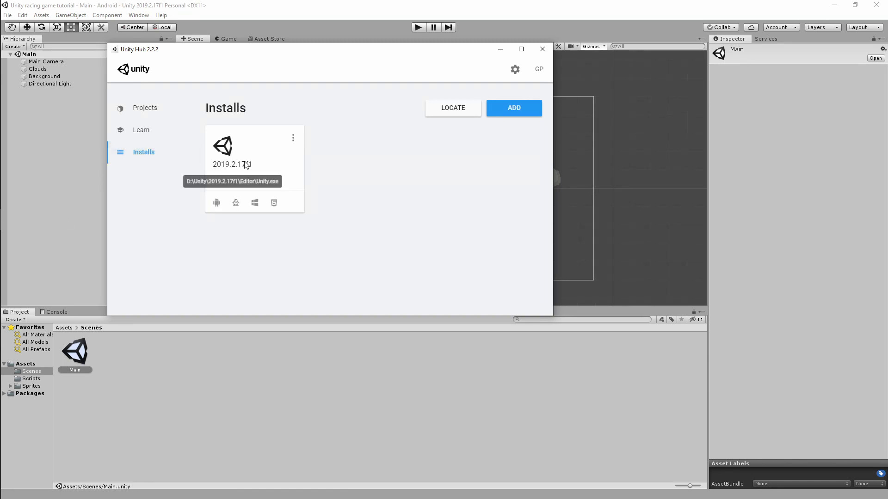
pyautogui.click(293, 138)
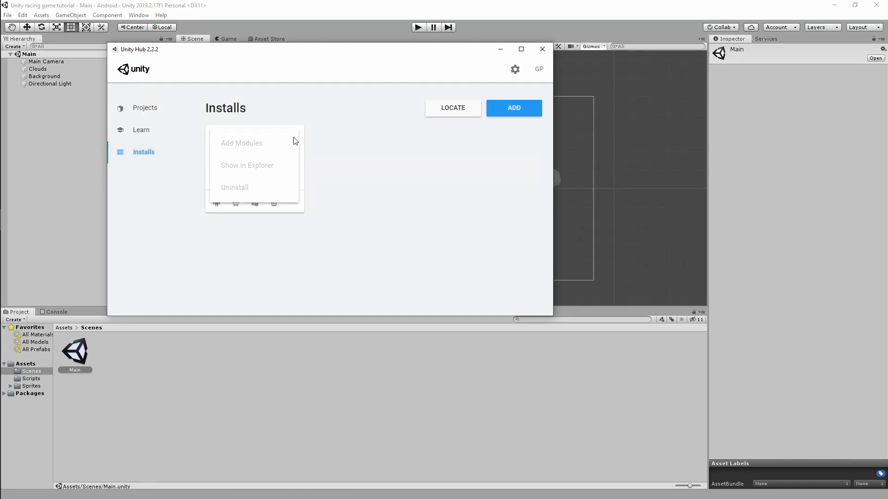
pyautogui.click(253, 149)
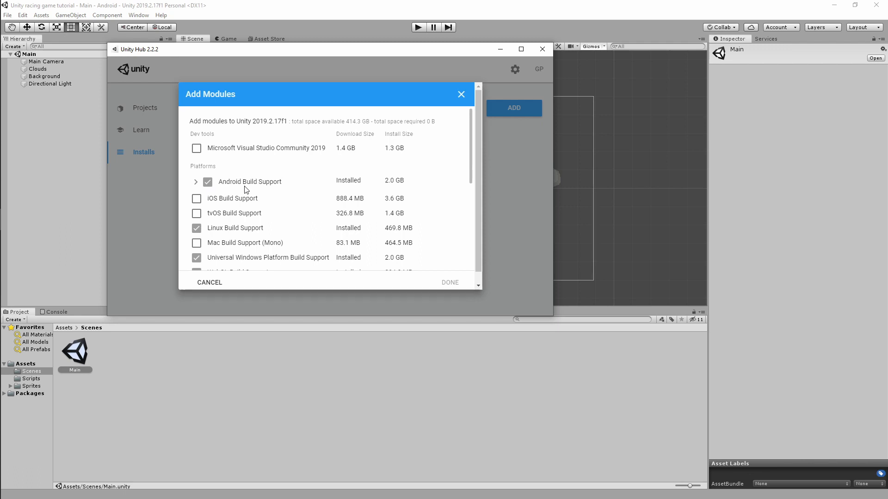
pyautogui.click(195, 181)
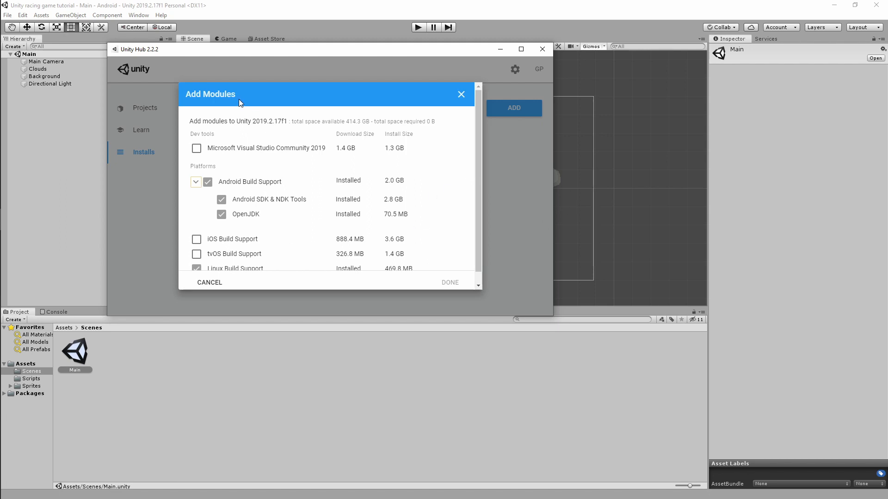
pyautogui.click(461, 94)
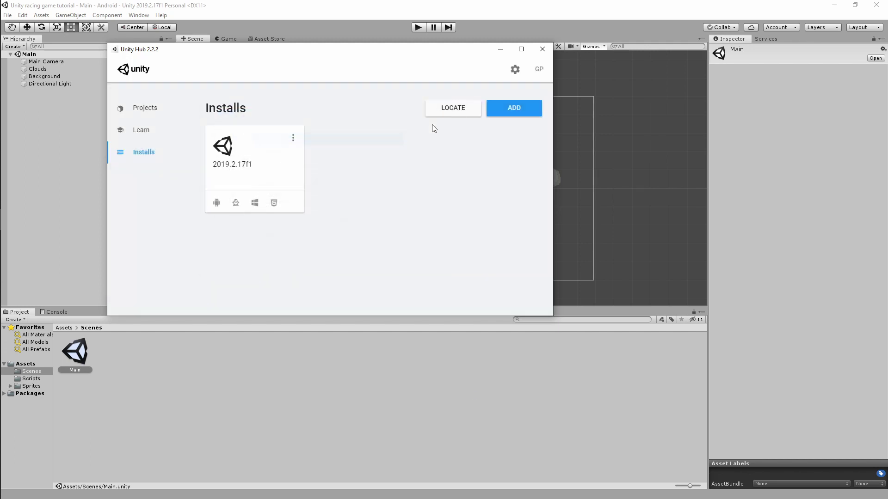
# - Close Unity Hub and verify Google USB Driver is installed in Android Studio's SDK Tools
pyautogui.click(550, 53)
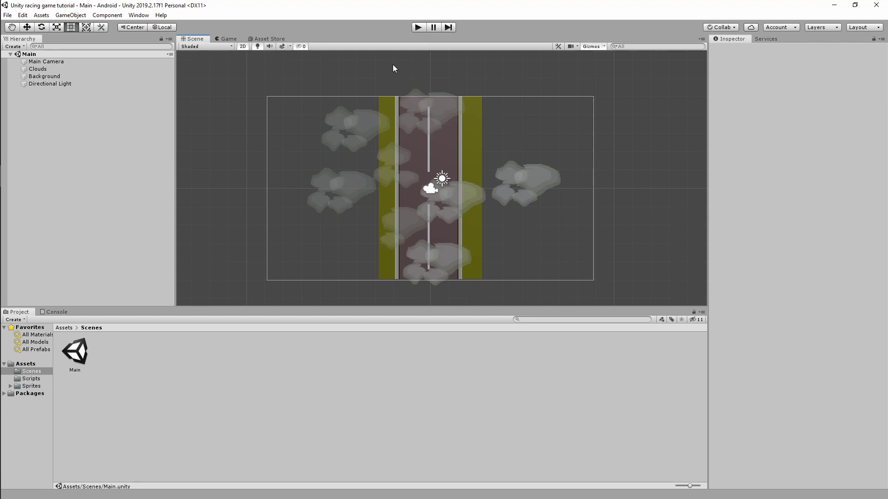
pyautogui.moveTo(5, 142)
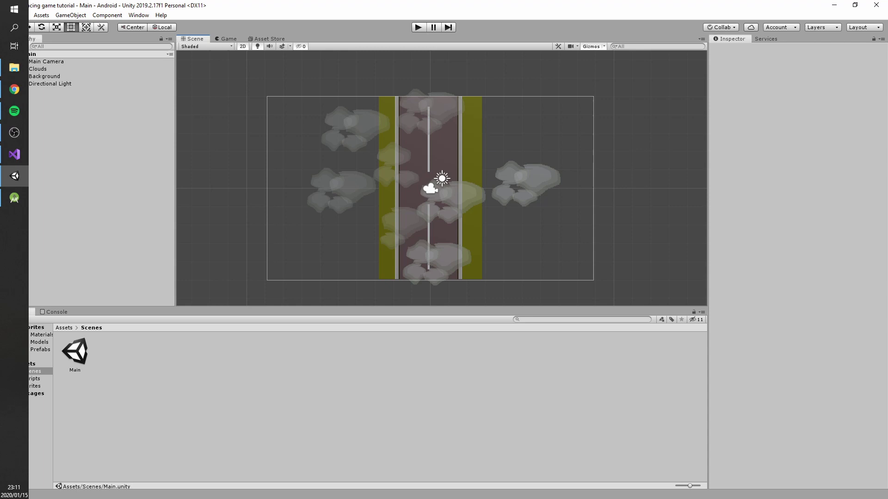
pyautogui.click(15, 199)
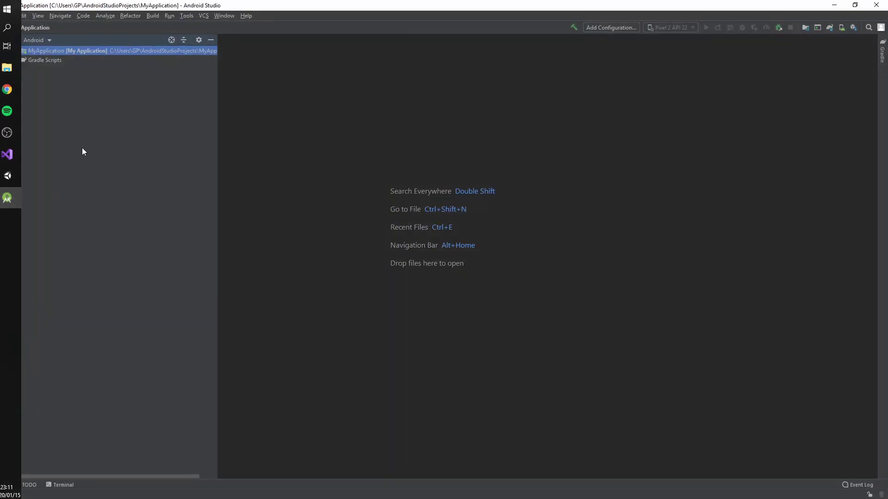
pyautogui.click(854, 28)
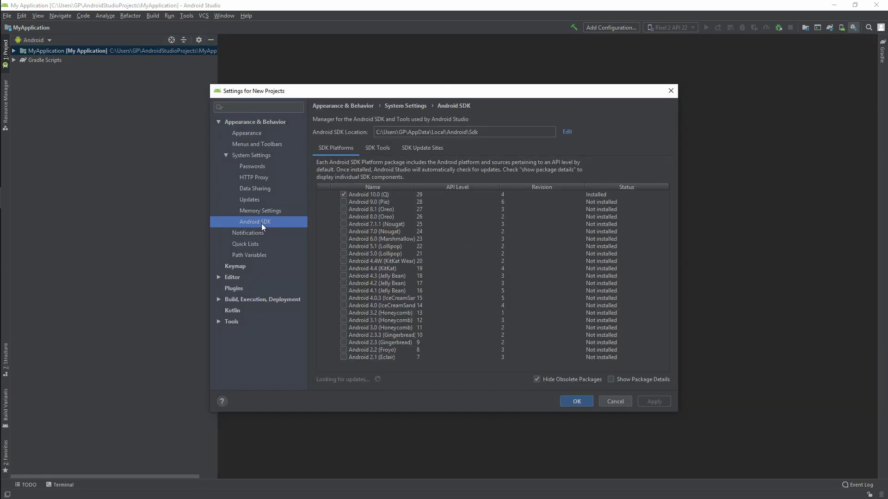
pyautogui.click(378, 149)
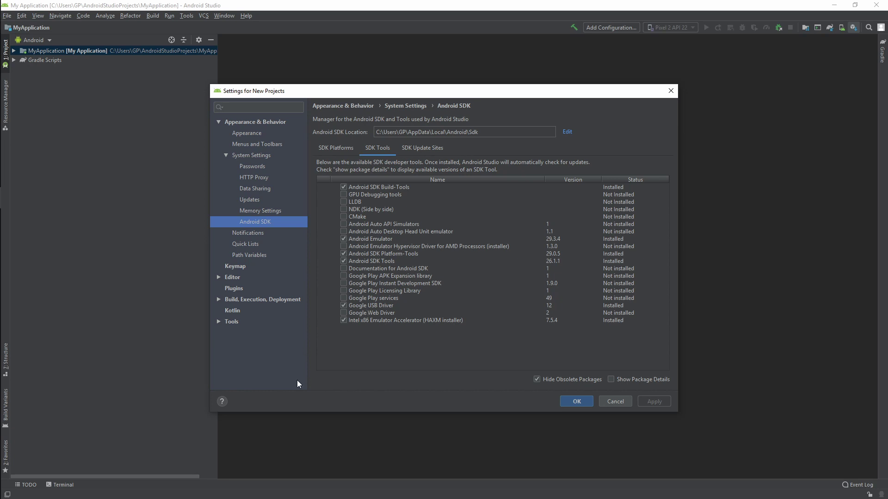
pyautogui.click(615, 402)
pyautogui.click(835, 6)
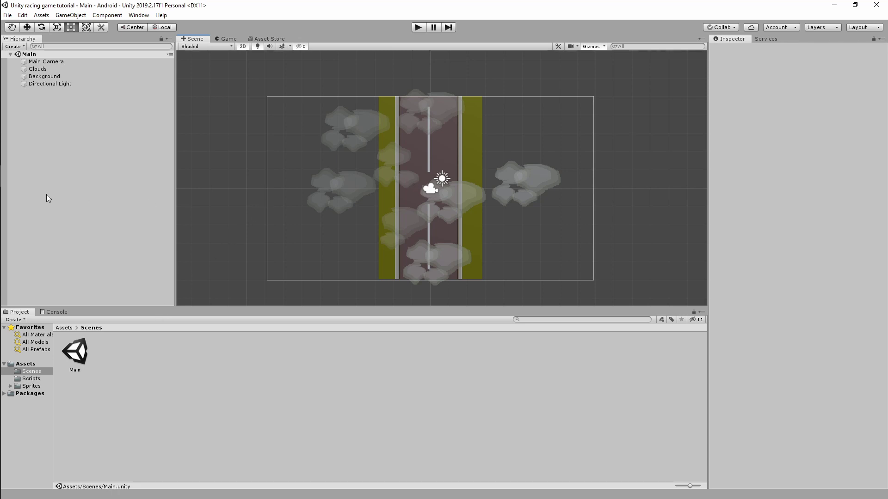
# - In Chrome, scroll the Unity Remote 5 article to its USB debugging and mock locations section
pyautogui.moveTo(2, 206)
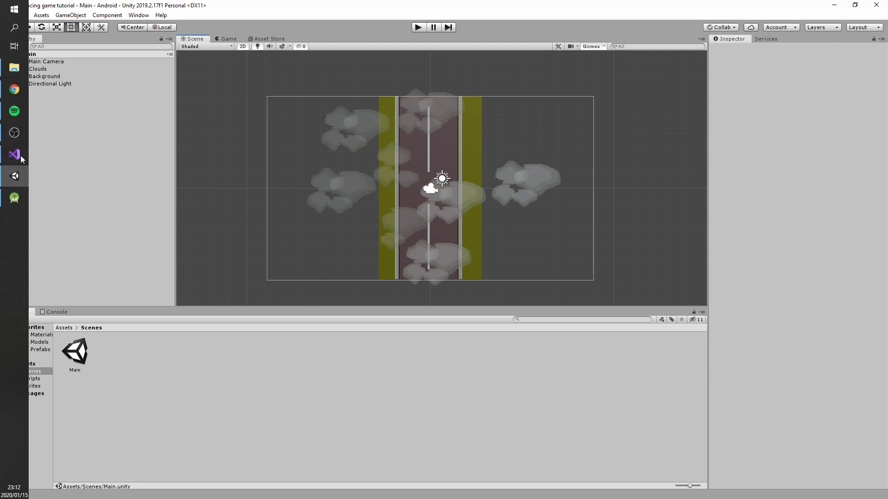
pyautogui.click(20, 93)
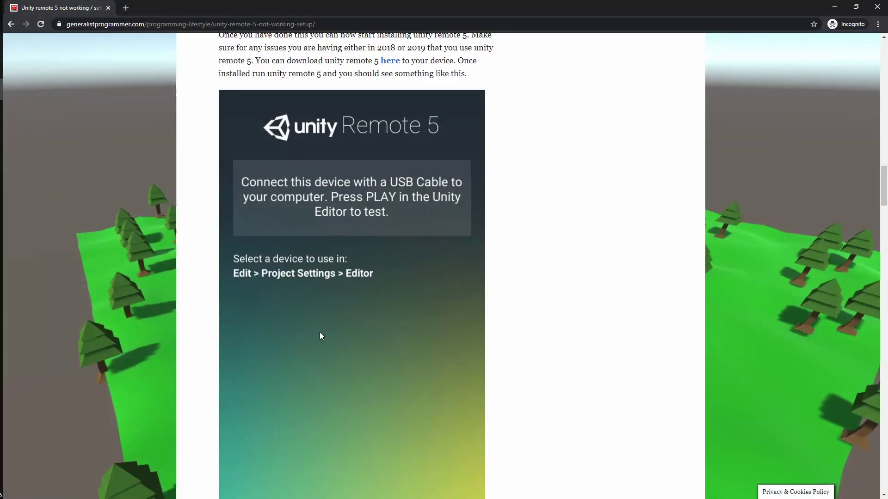
pyautogui.scroll(15, 322, 338)
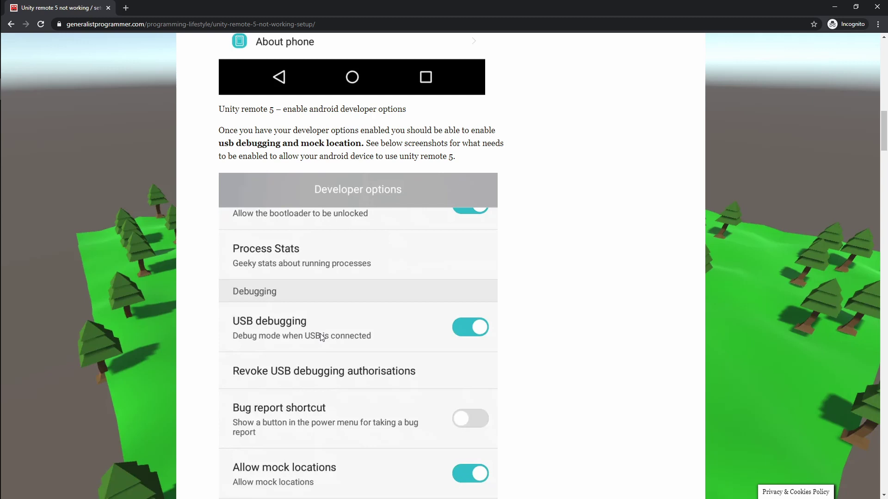
pyautogui.scroll(5, 322, 338)
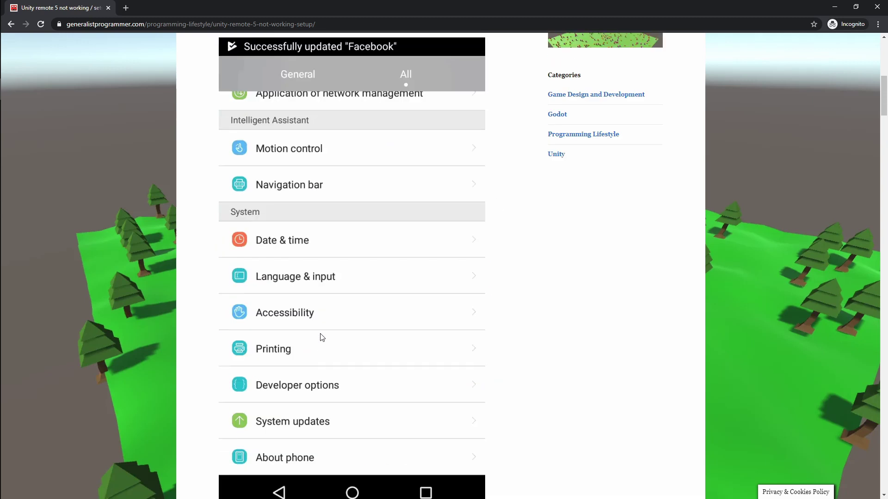
pyautogui.scroll(-1, 323, 338)
pyautogui.scroll(1, 322, 338)
pyautogui.scroll(-6, 313, 388)
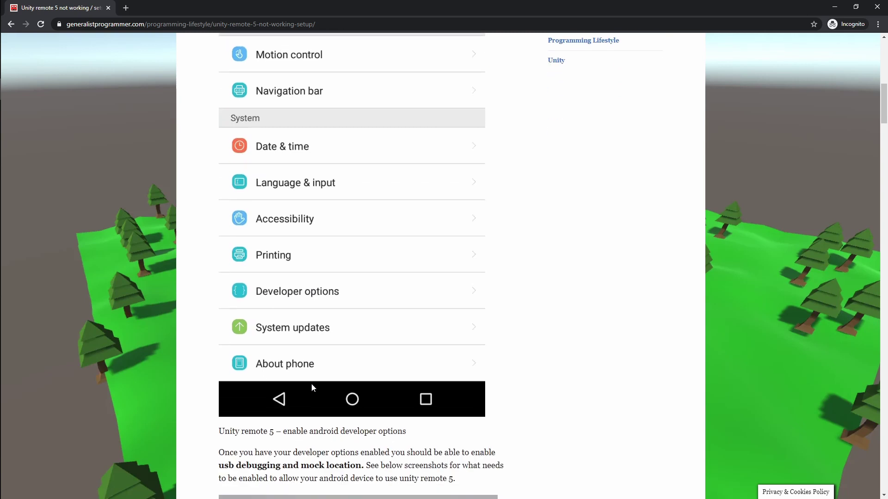
pyautogui.scroll(-3, 314, 388)
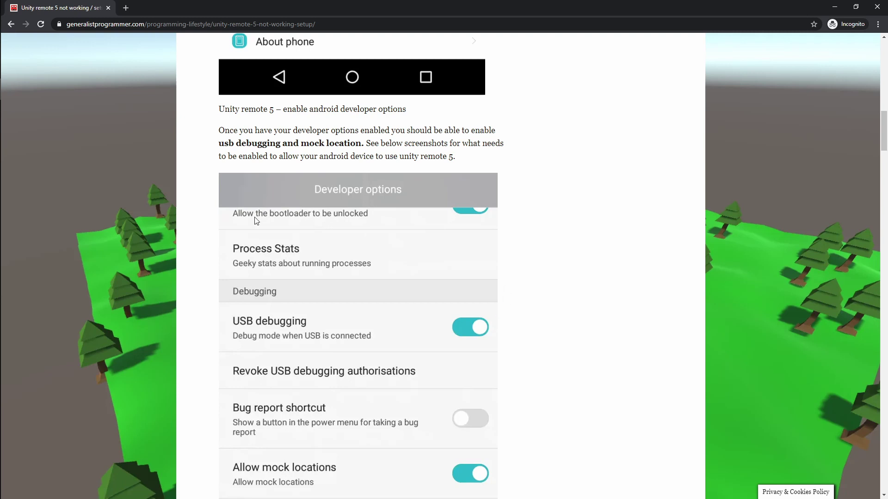
# - Scroll the article to the Project Settings, any Android device and Use Embedded JDK steps
pyautogui.scroll(-10, 381, 363)
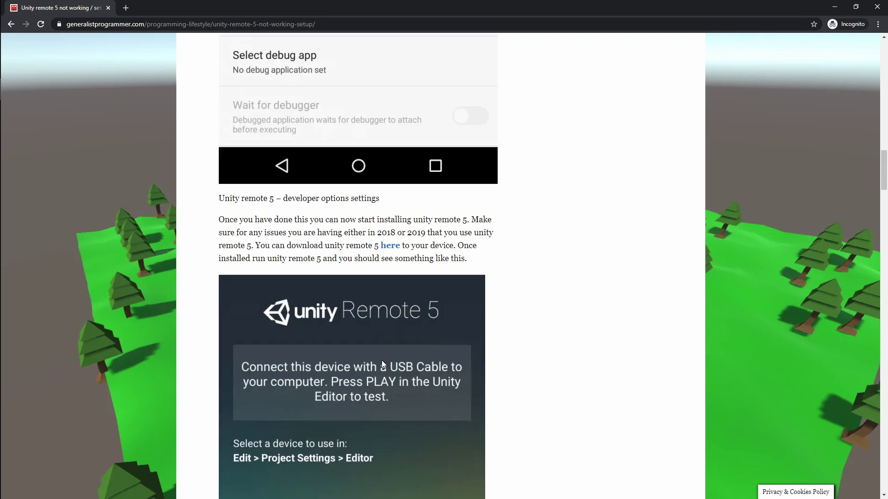
pyautogui.scroll(-15, 381, 360)
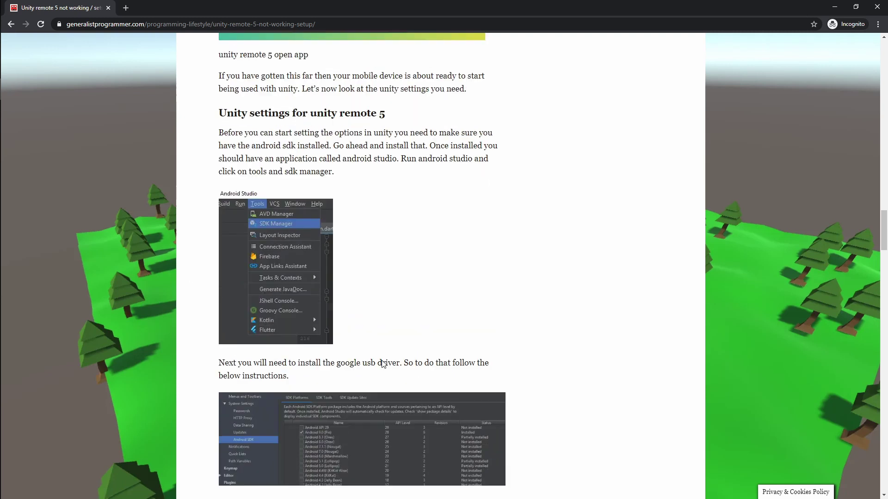
pyautogui.scroll(12, 383, 361)
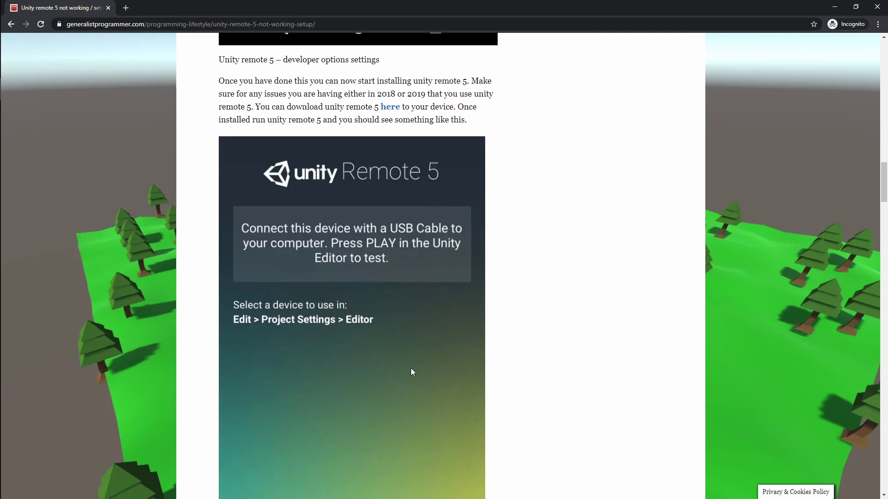
pyautogui.scroll(-20, 334, 377)
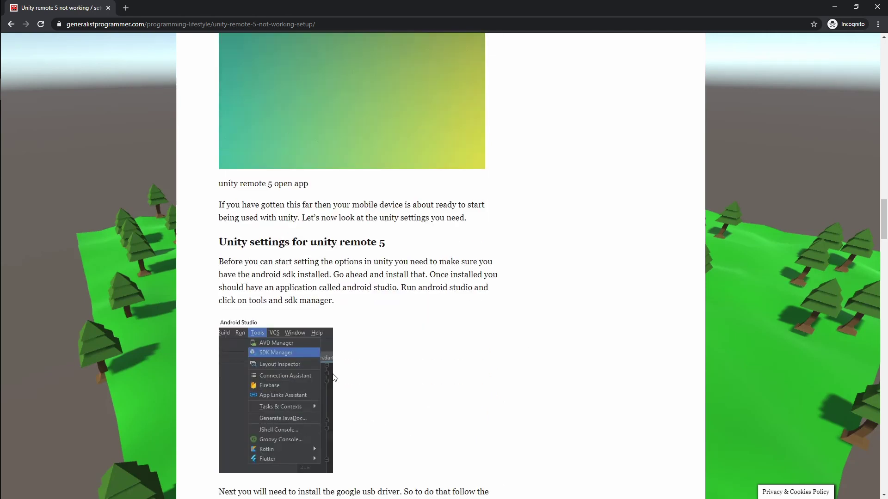
pyautogui.scroll(-13, 334, 377)
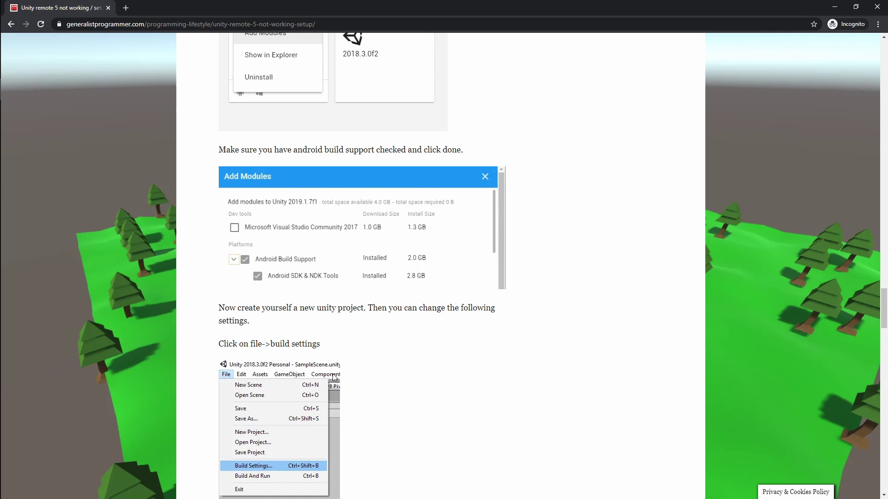
pyautogui.scroll(-16, 333, 375)
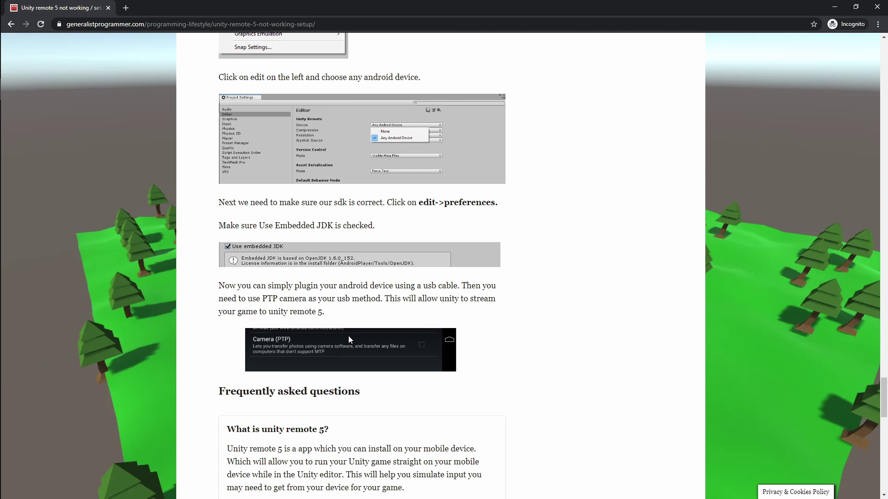
pyautogui.scroll(-3, 348, 336)
pyautogui.scroll(20, 349, 339)
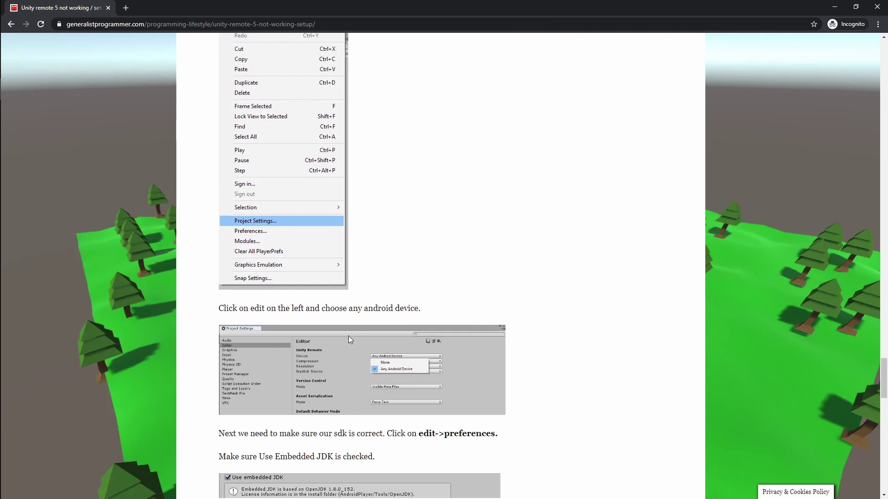